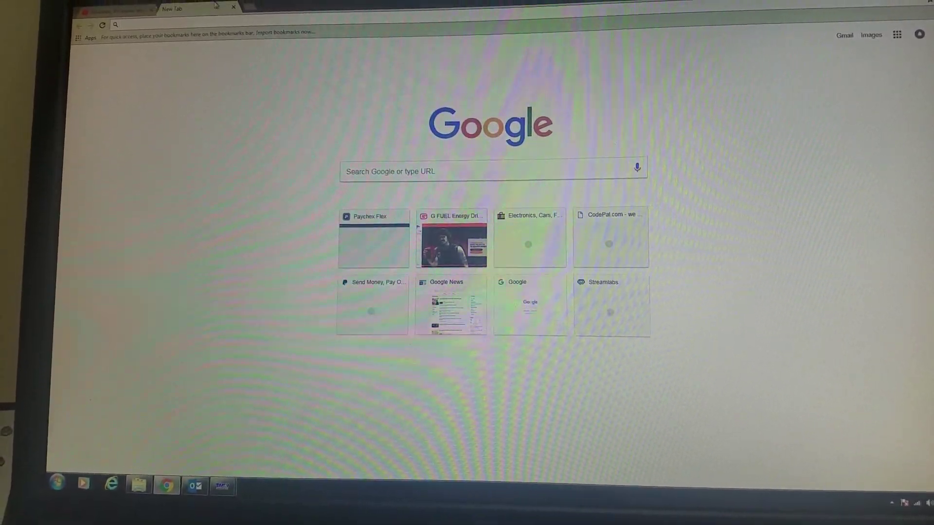
Start a Google search for a random number generator on the New Tab page
click(379, 171)
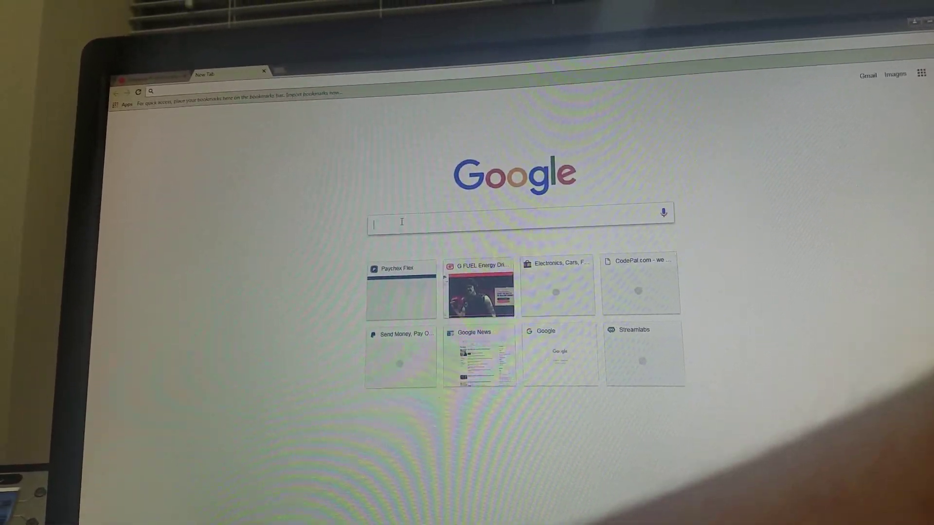
text(random number generator)
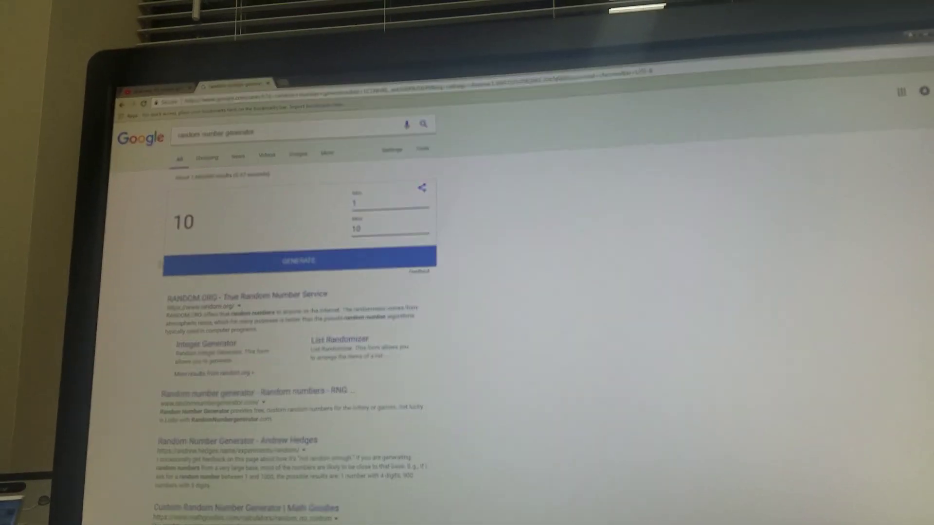
text(00)
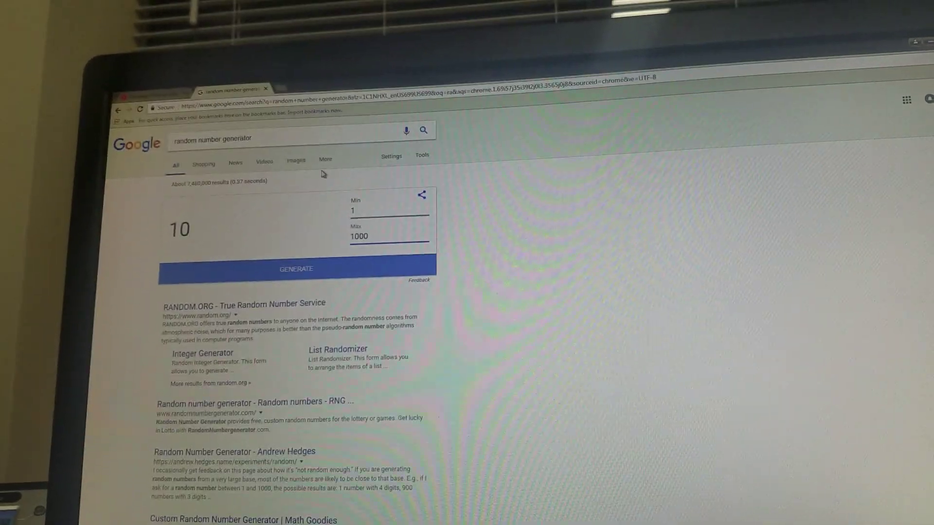
Generate numbers between 1 and 1000 until 992 appears, then return to the YouTube giveaway video
click(295, 264)
click(295, 264)
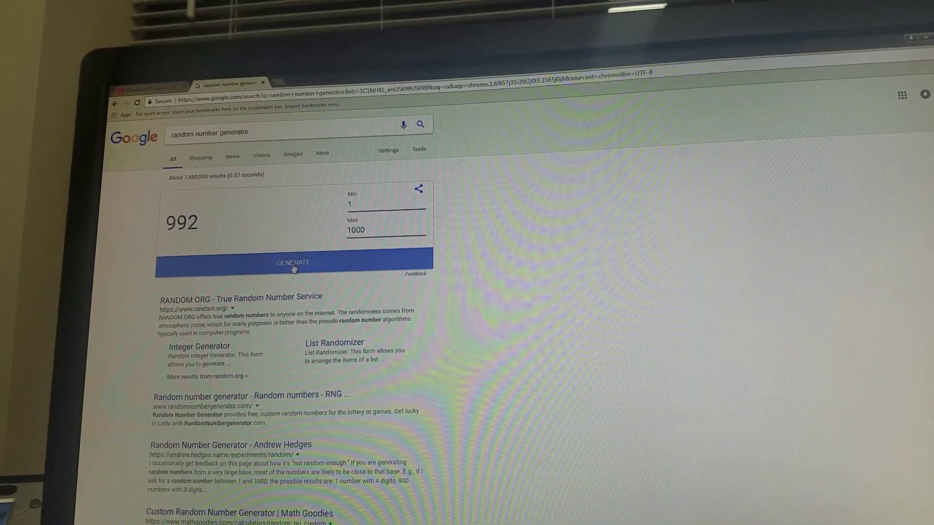
click(149, 84)
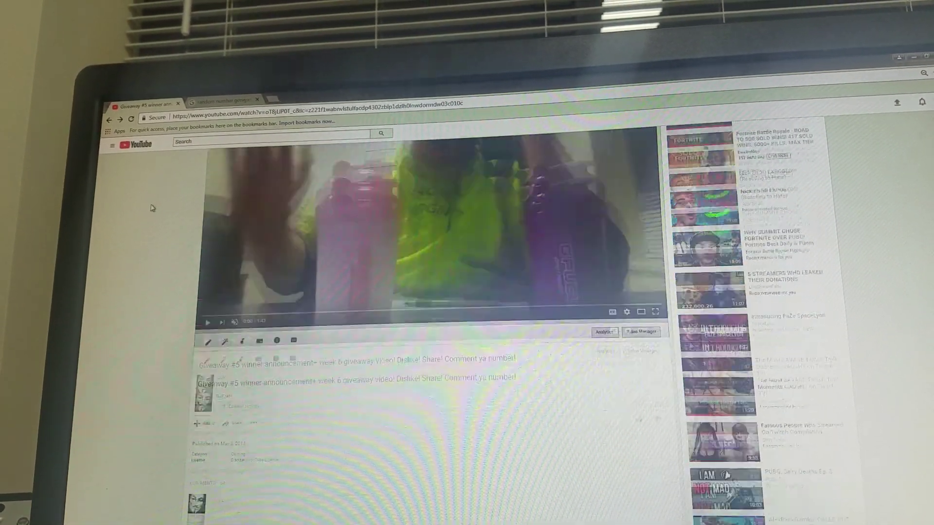
scroll(183, 146, down, 8)
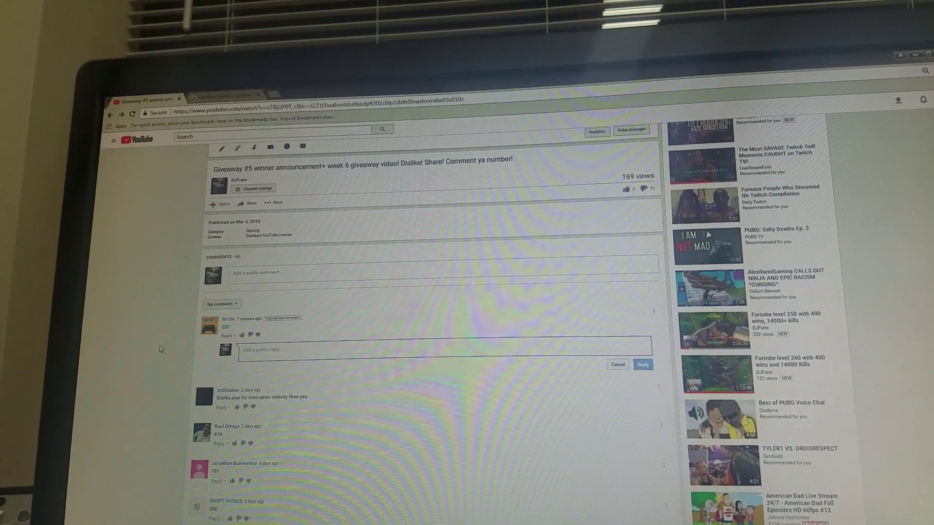
scroll(147, 200, down, 3)
scroll(309, 385, down, 3)
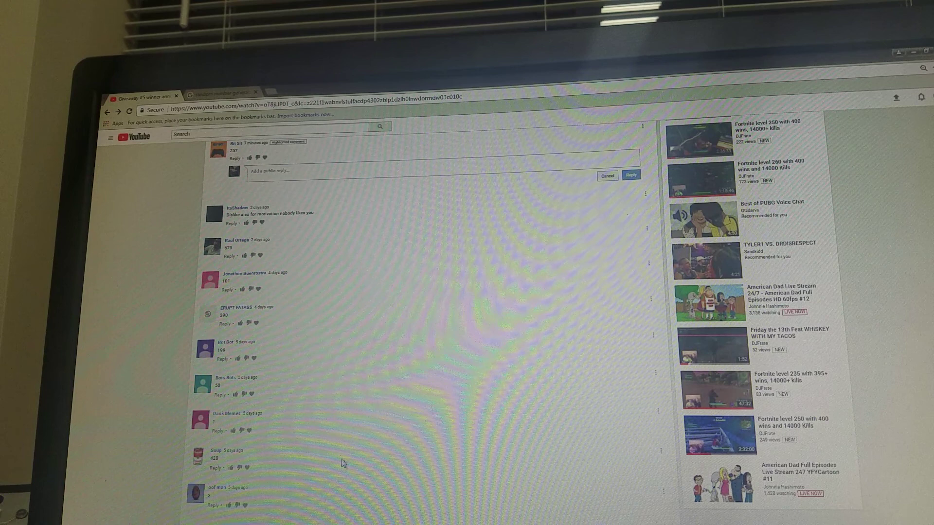
scroll(338, 462, down, 3)
scroll(338, 463, down, 3)
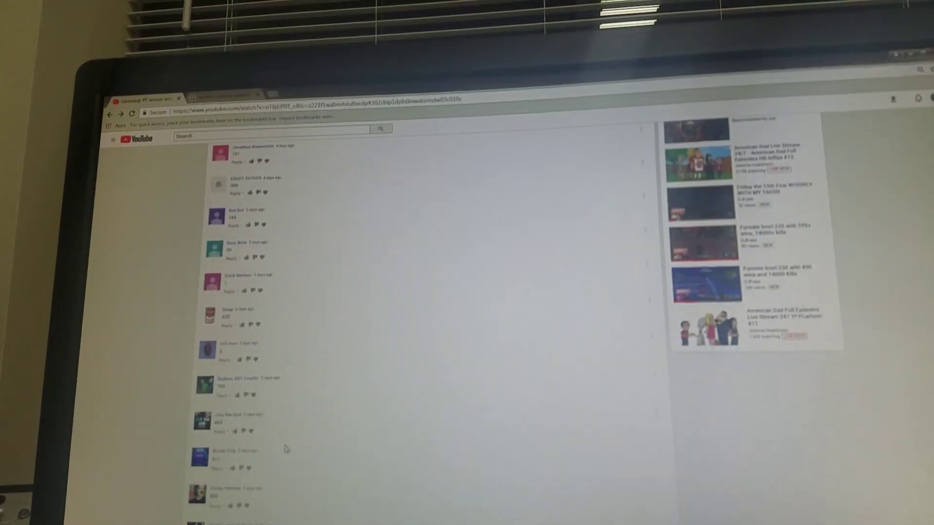
scroll(239, 397, down, 2)
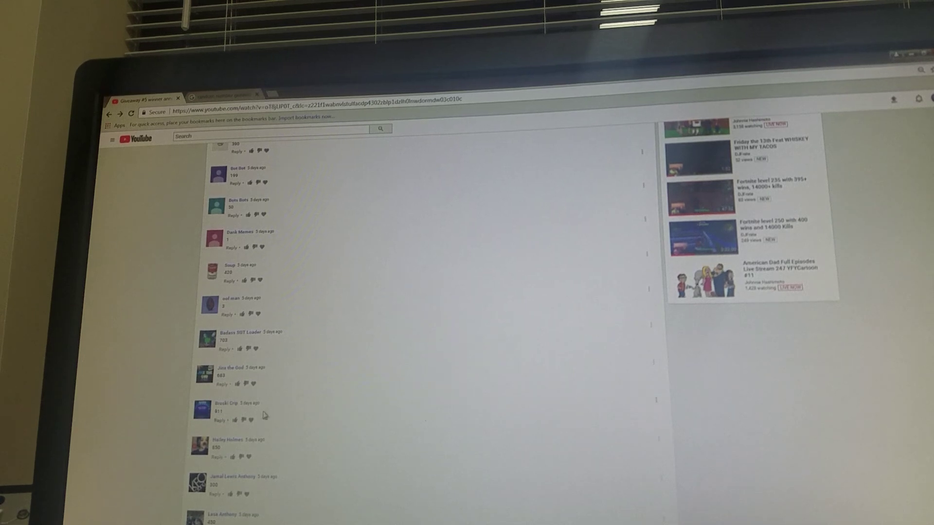
scroll(229, 424, down, 2)
scroll(248, 417, down, 2)
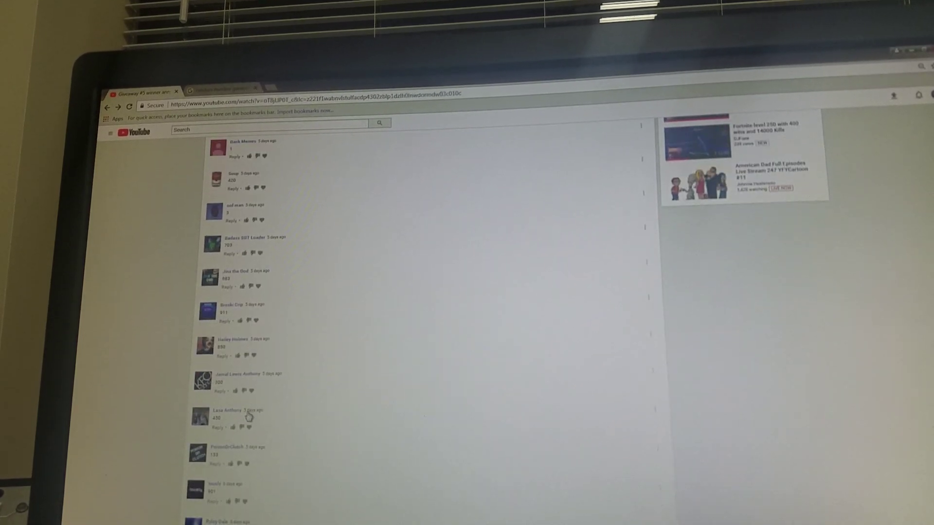
scroll(248, 418, down, 2)
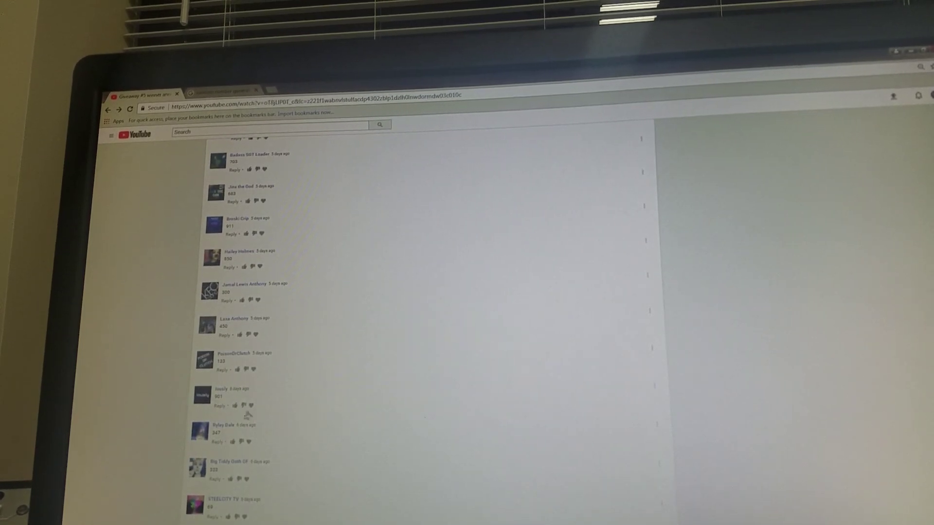
scroll(247, 416, down, 3)
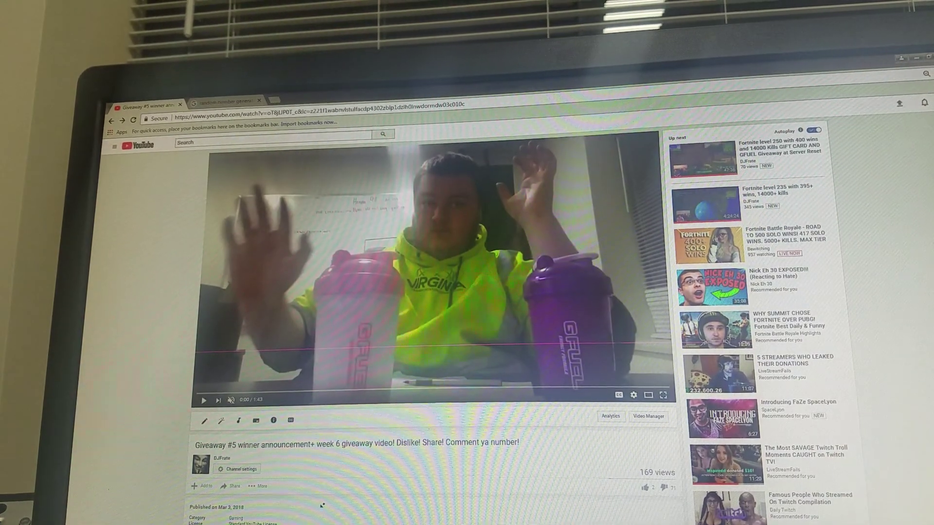
scroll(311, 495, down, 4)
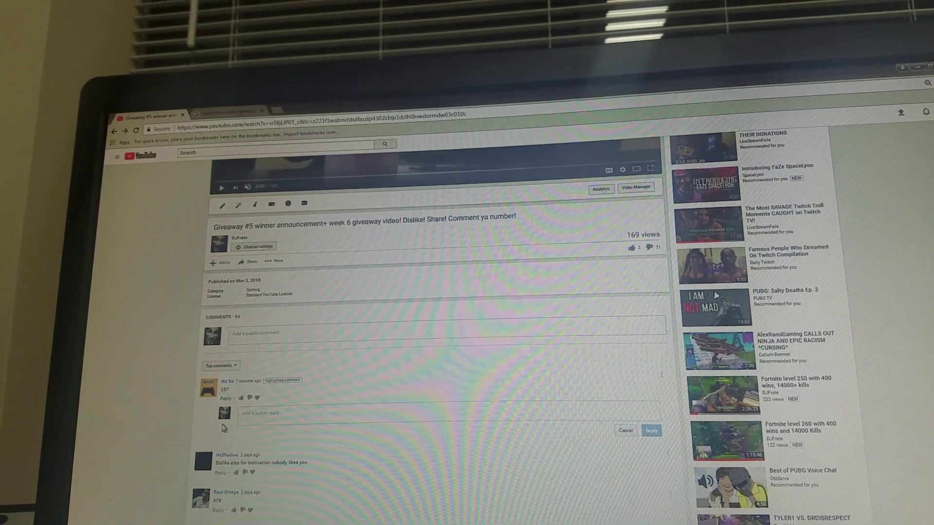
scroll(225, 431, down, 2)
scroll(225, 431, down, 3)
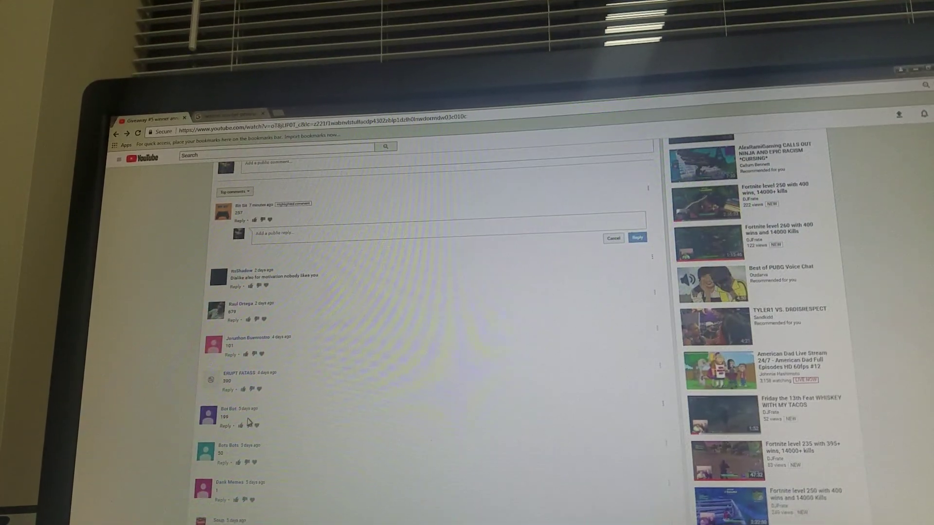
scroll(225, 431, down, 3)
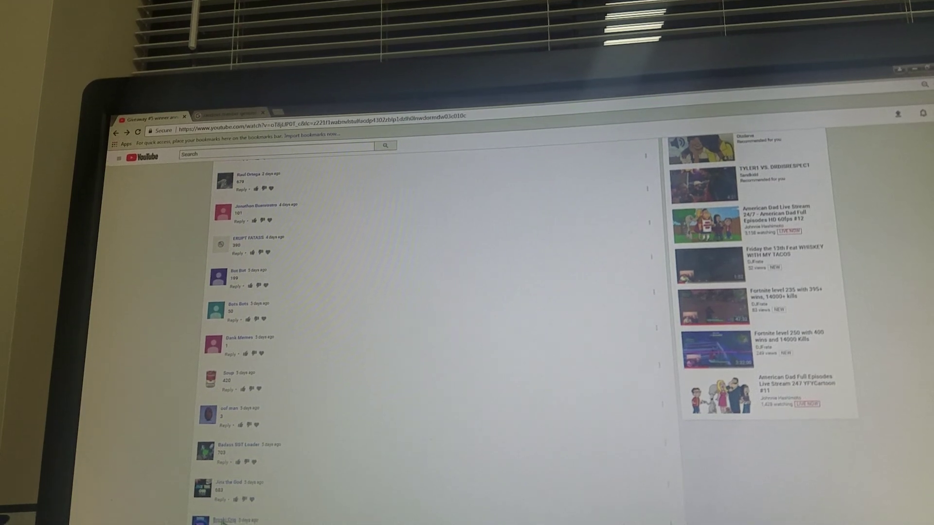
click(286, 374)
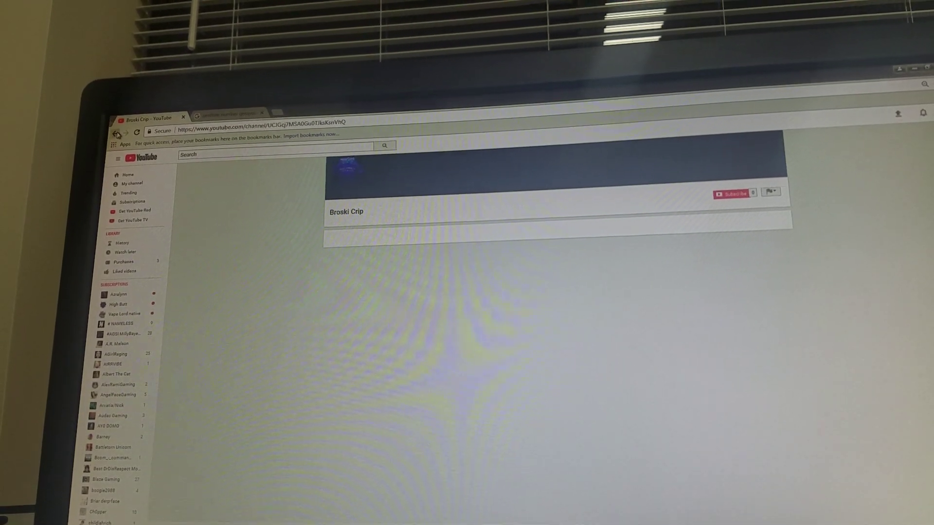
key(alt+Left)
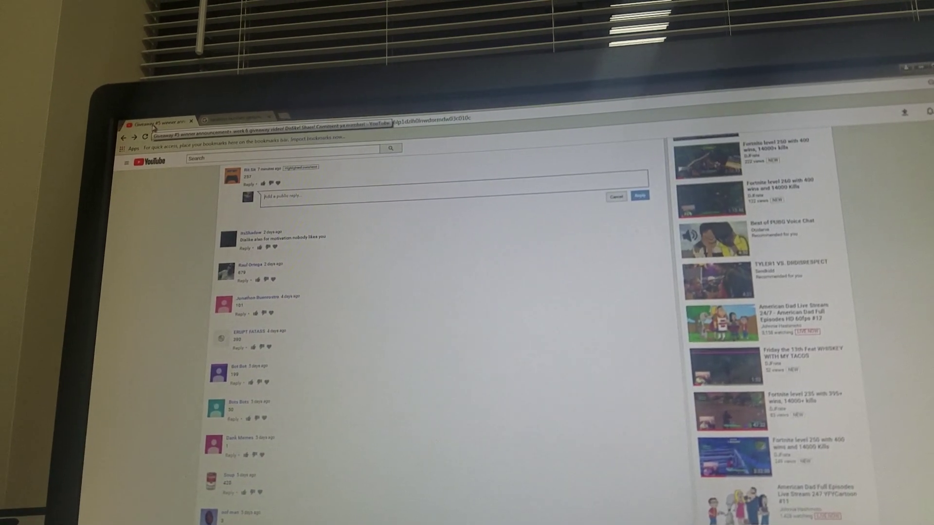